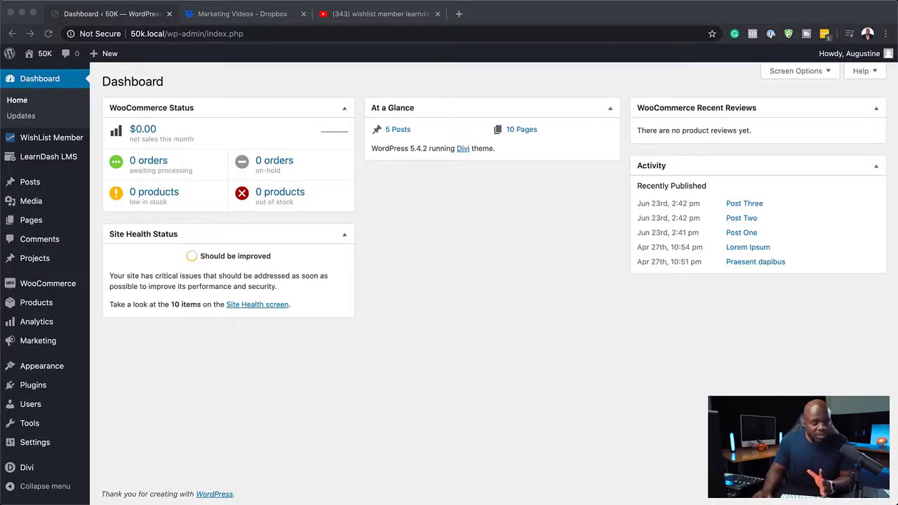
Open the WooCommerce settings and review the payment methods available in the store.
left_click(148, 356)
mouse_move(48, 285)
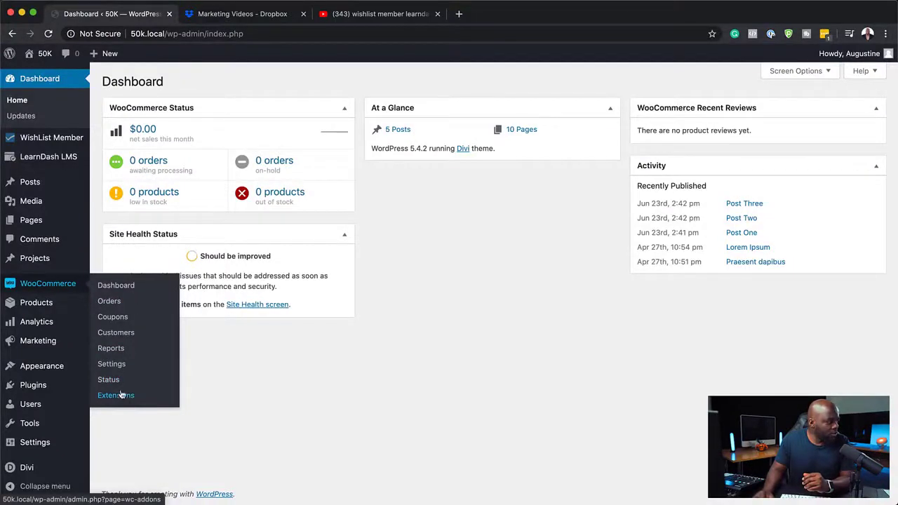
left_click(124, 365)
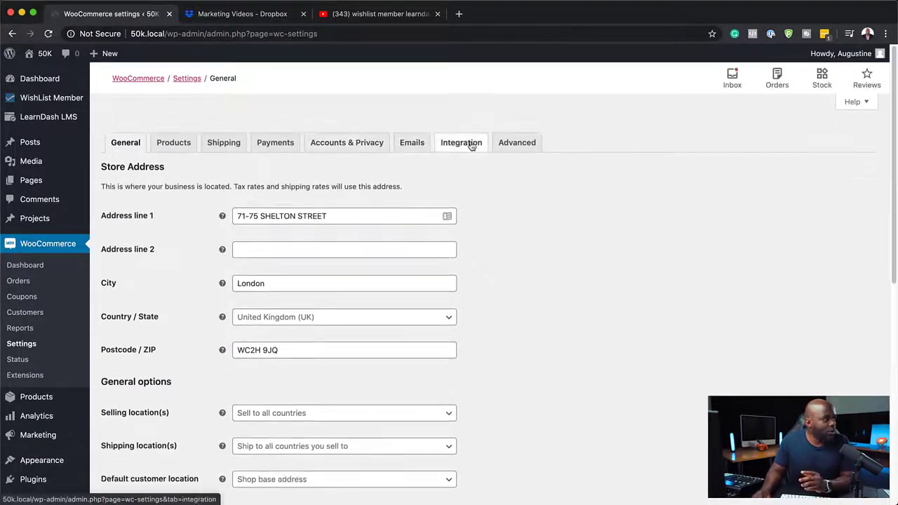
left_click(277, 144)
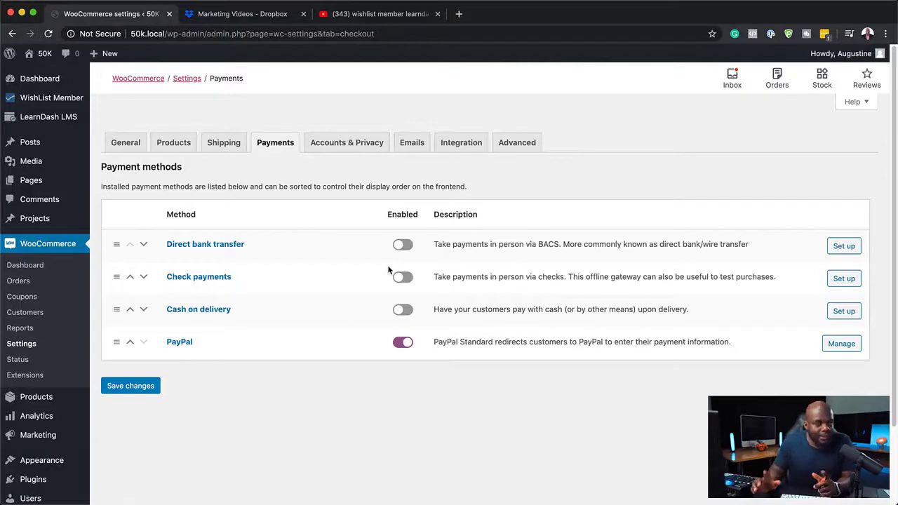
Create and publish a LearnDash course titled "My Course", check its builder, and return to the course list.
mouse_move(77, 125)
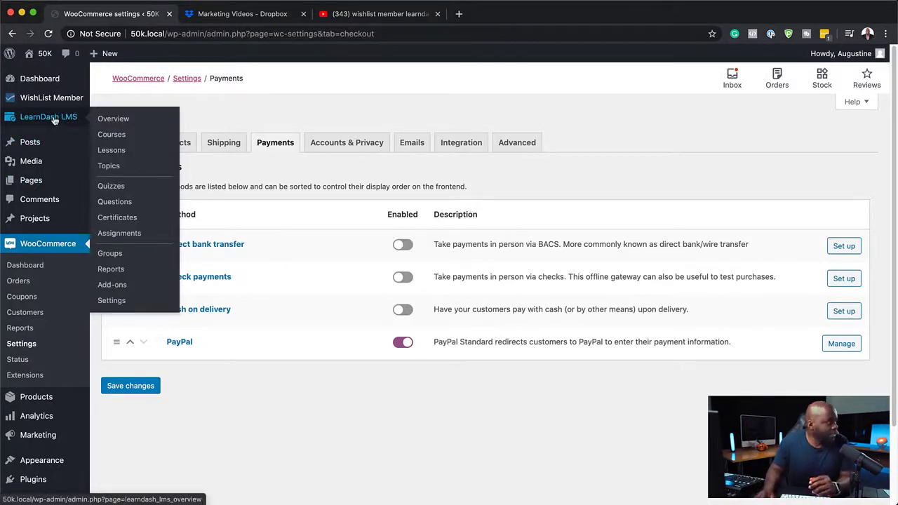
left_click(126, 134)
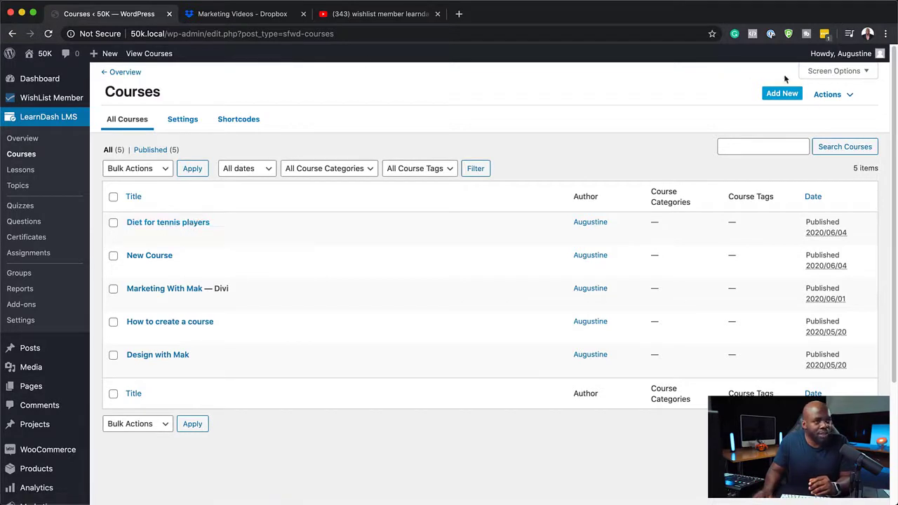
left_click(785, 97)
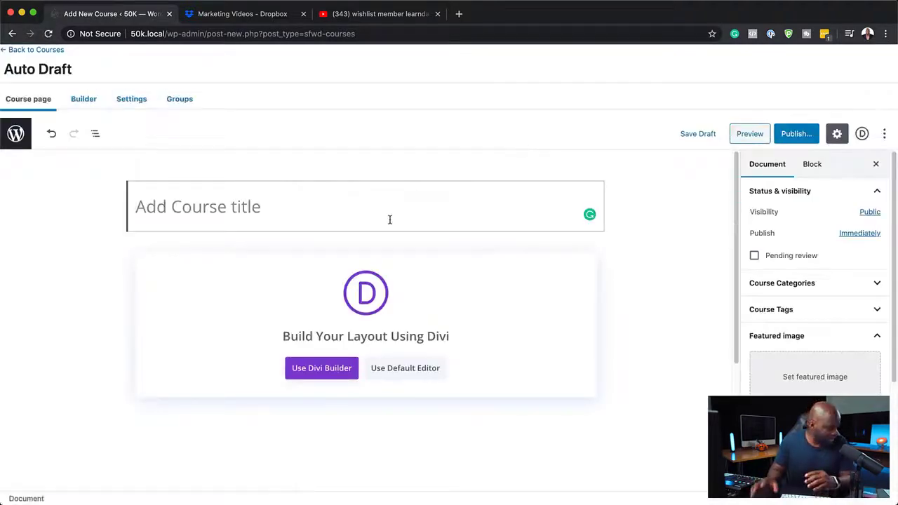
type("My Course")
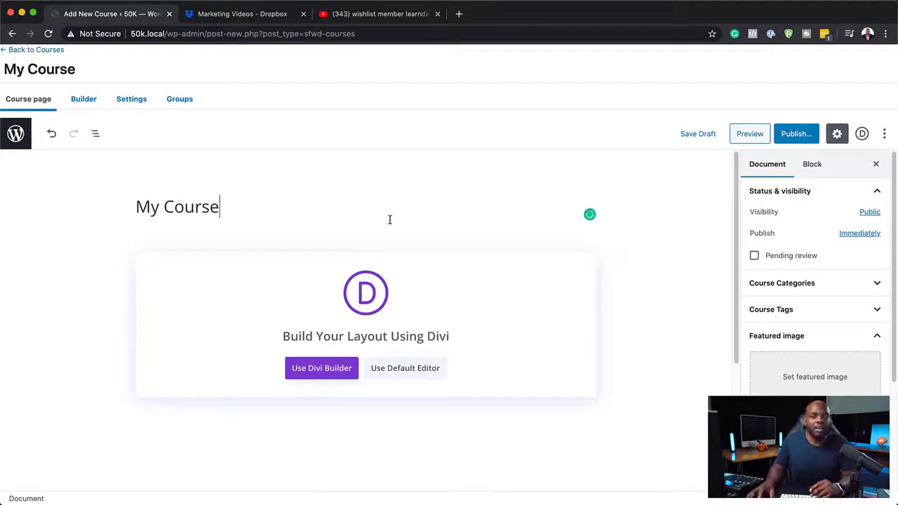
left_click(805, 136)
left_click(806, 132)
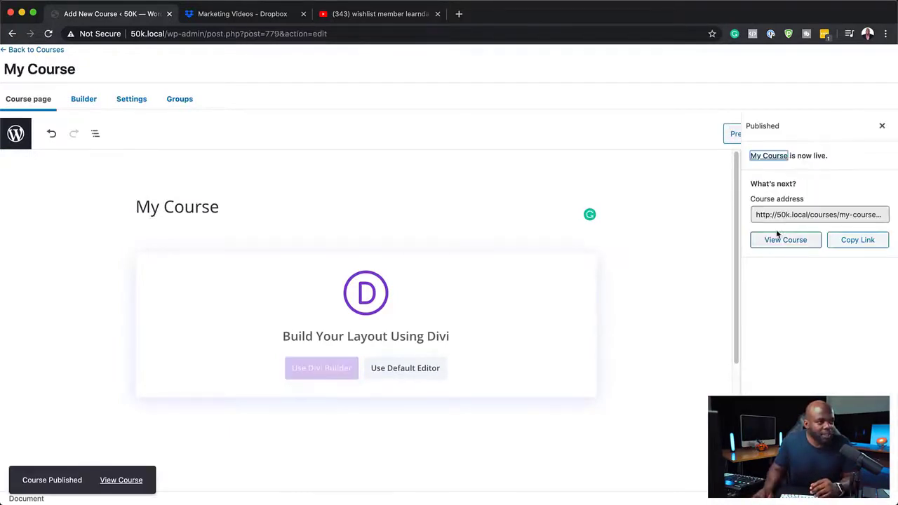
left_click(85, 99)
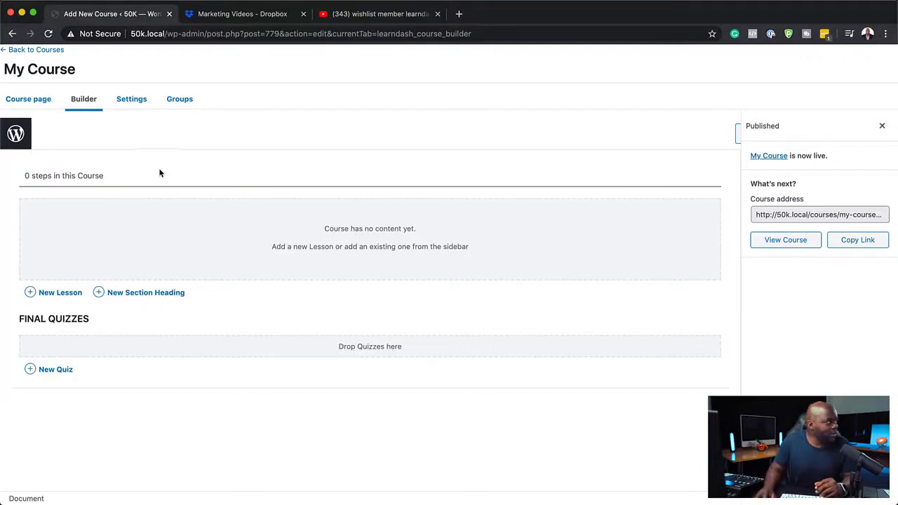
left_click(26, 51)
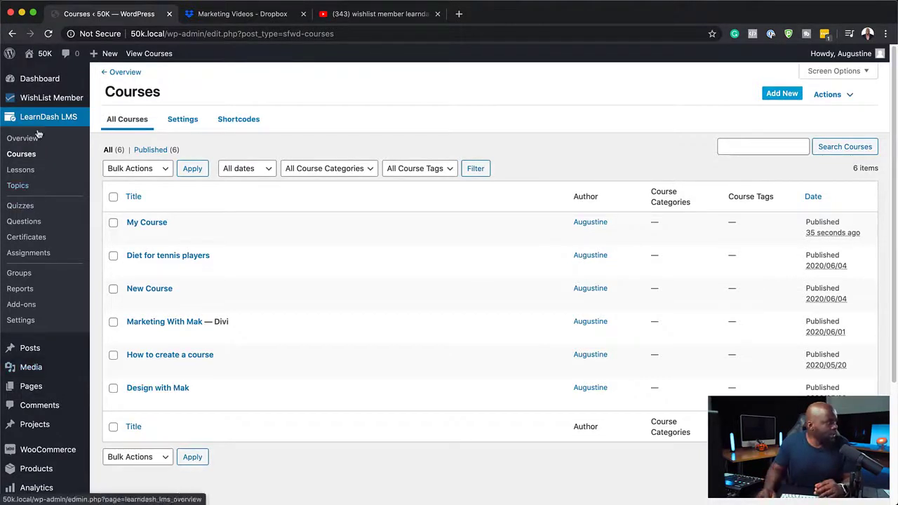
Add a new WooCommerce product and title it "Mak Course".
scroll(92, 368, "down", 1)
scroll(92, 368, "down", 2)
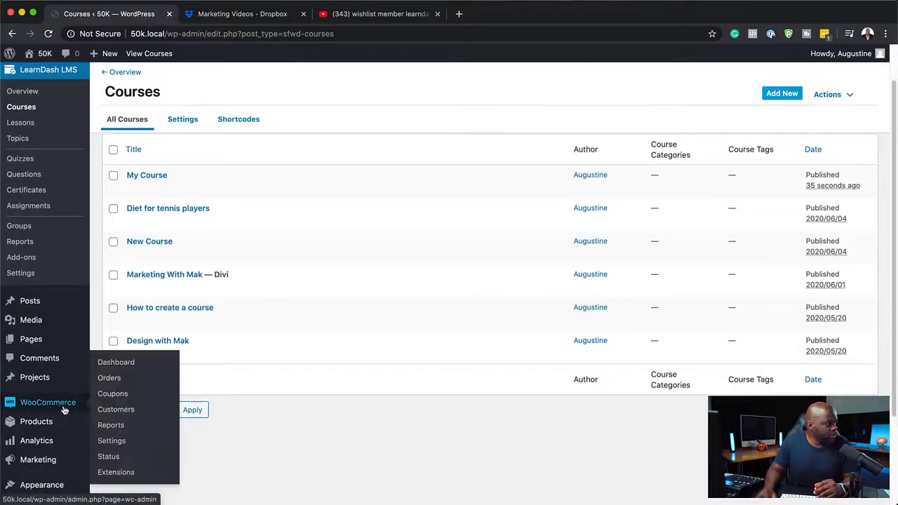
mouse_move(56, 421)
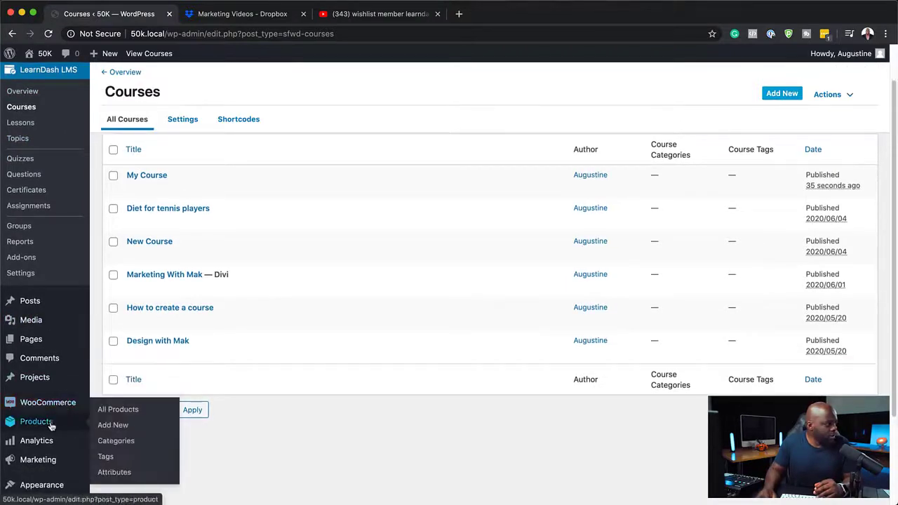
left_click(133, 412)
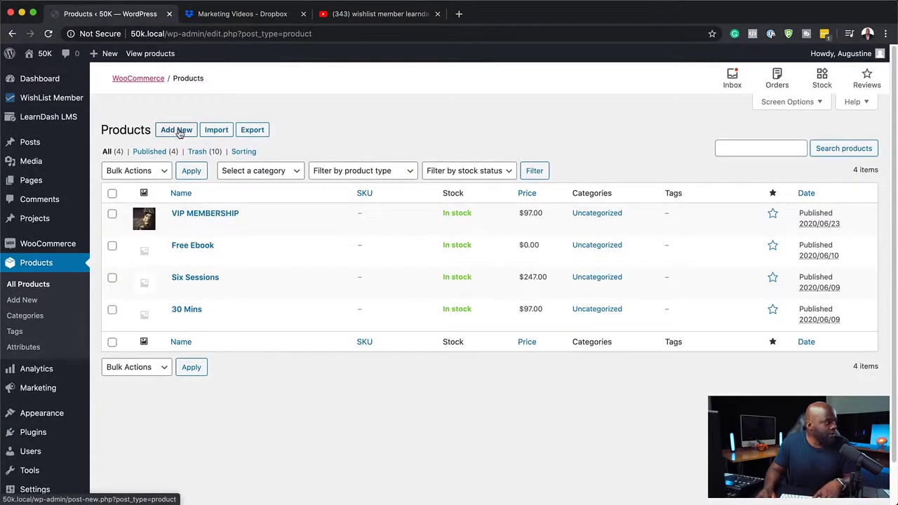
left_click(176, 131)
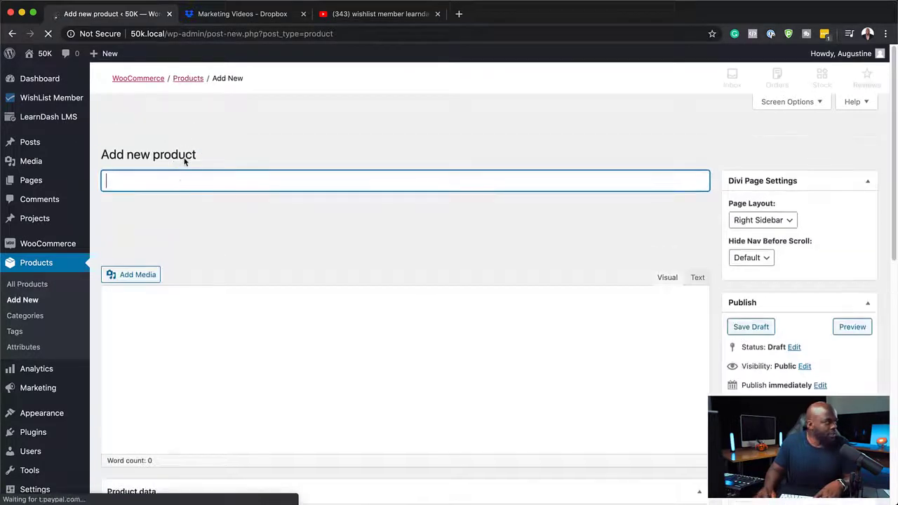
type("Mak Course")
scroll(479, 364, "down", 5)
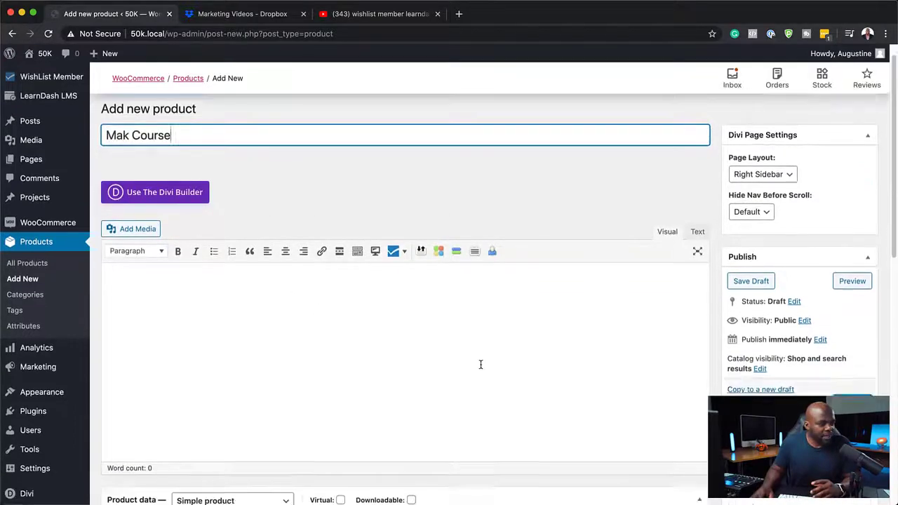
Set the product's regular price to $97 and publish the product.
scroll(411, 229, "down", 3)
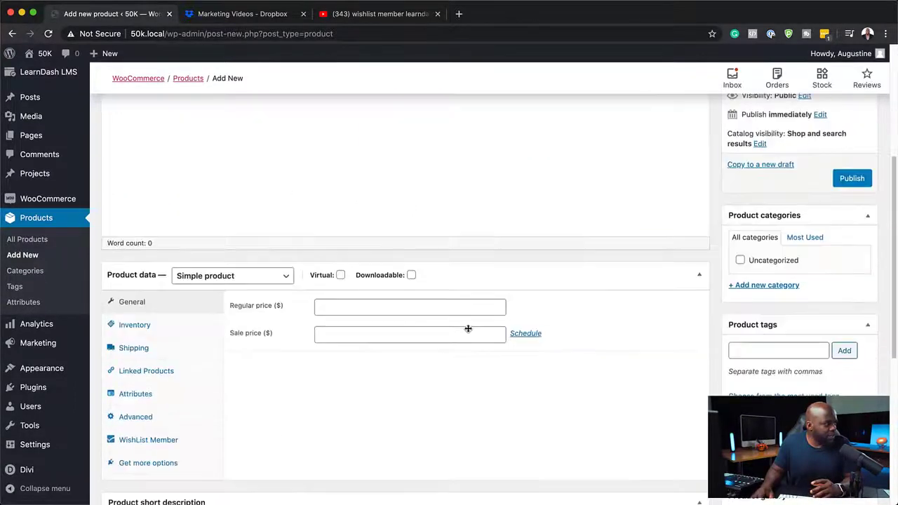
left_click(395, 298)
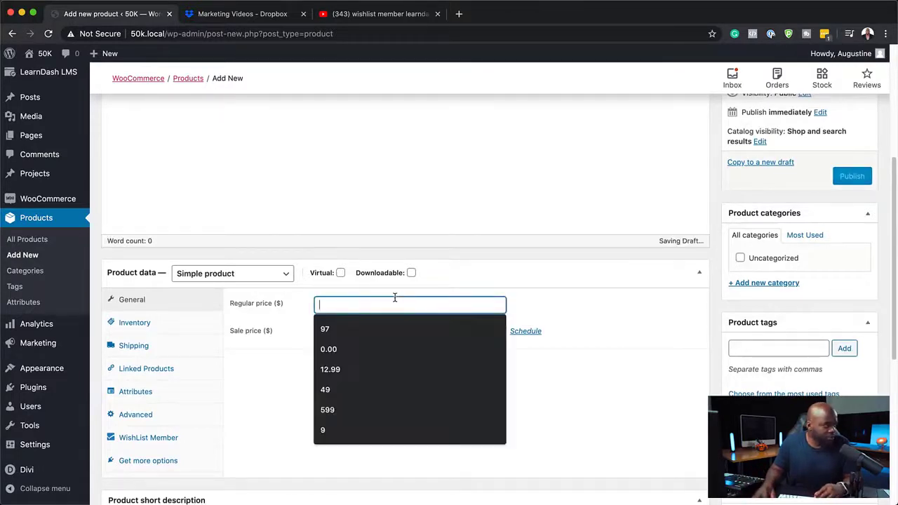
left_click(347, 303)
left_click(348, 320)
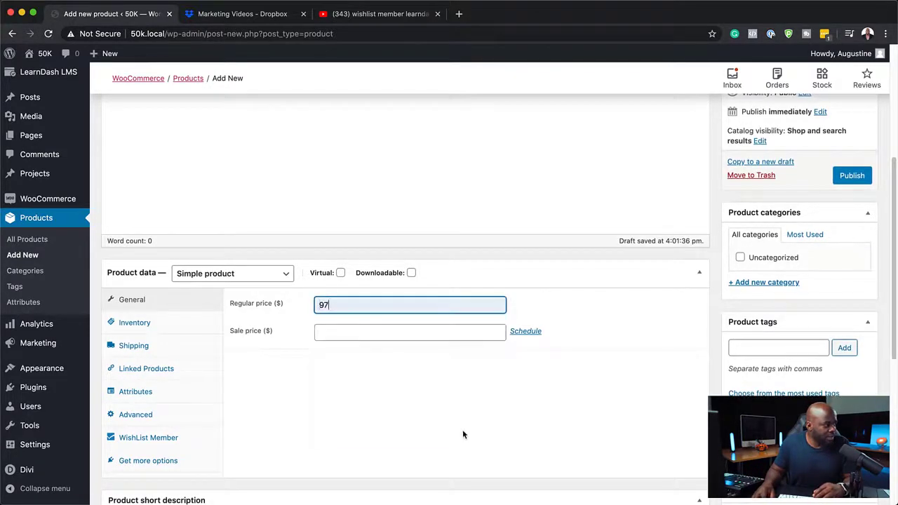
scroll(463, 431, "down", 1)
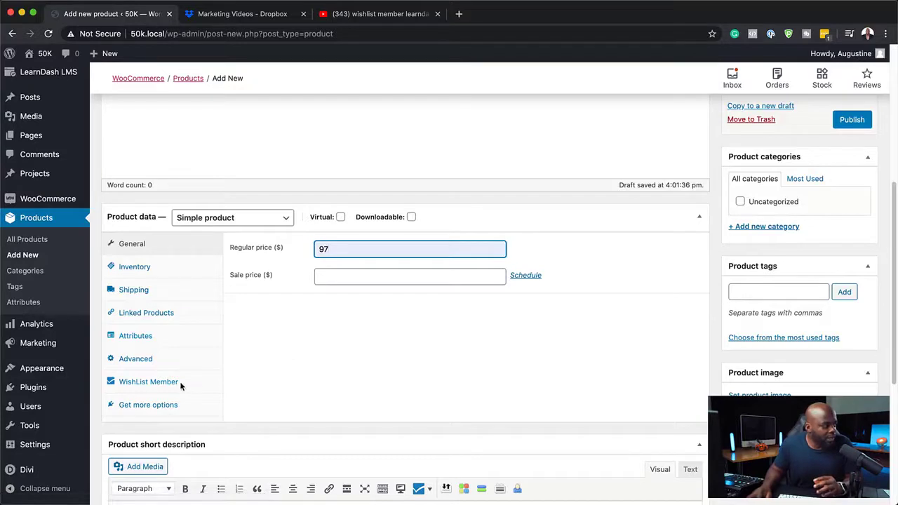
left_click(851, 119)
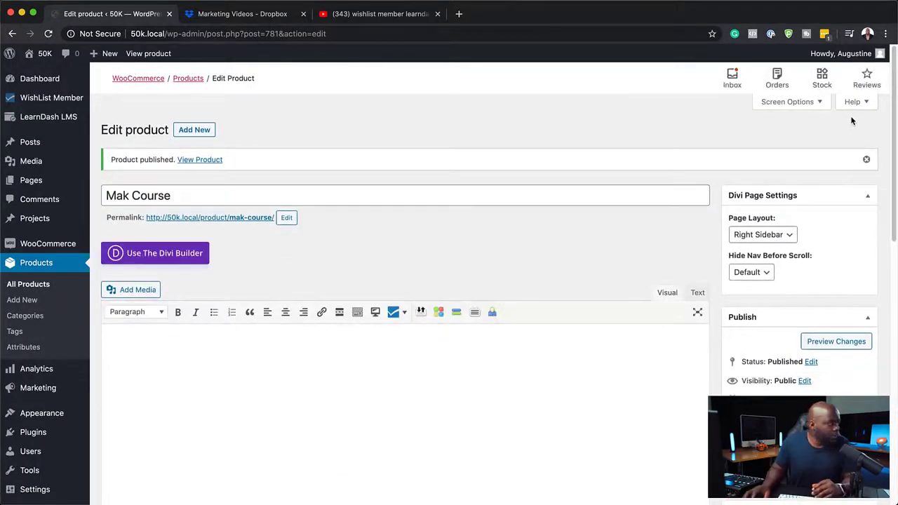
Copy the full title text of the published product.
left_click(192, 197)
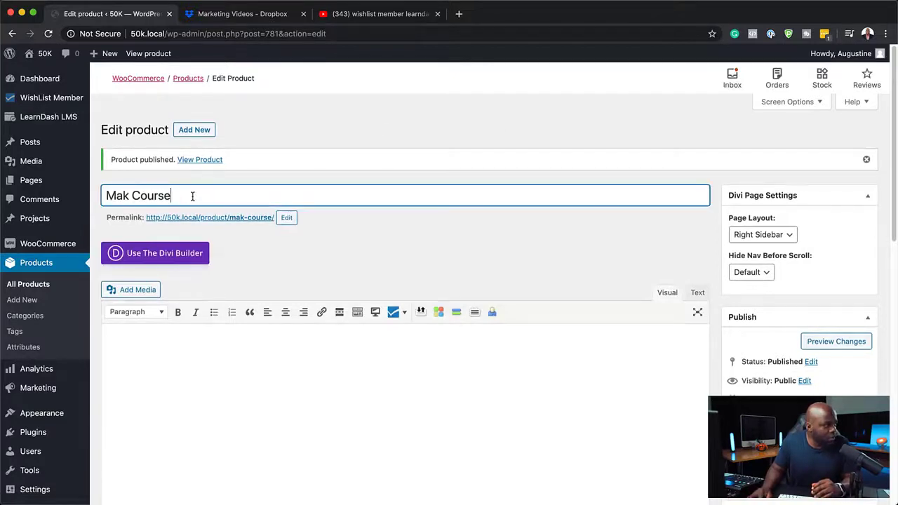
double_click(195, 195)
double_click(197, 194)
left_click(186, 199)
left_click_drag(187, 197, 96, 196)
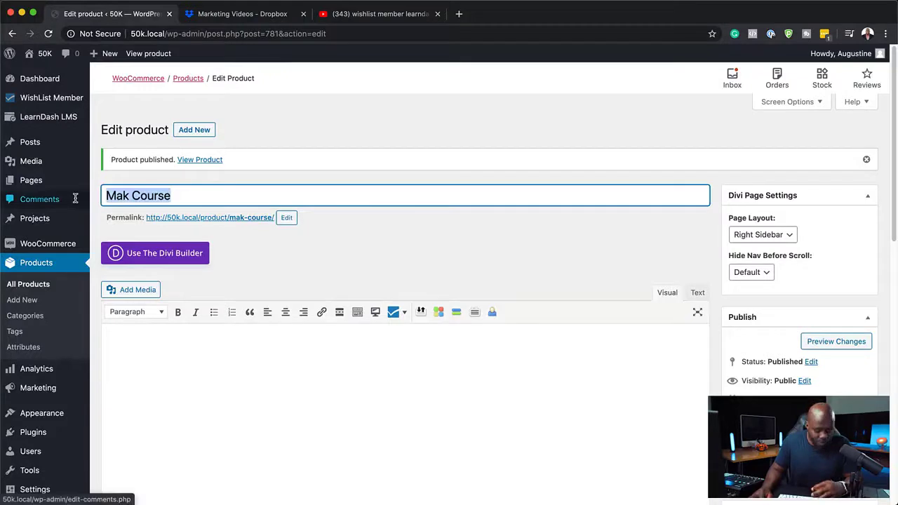
Create a WishList Member membership level named "Mak Course", save it, and view its registration settings.
mouse_move(56, 94)
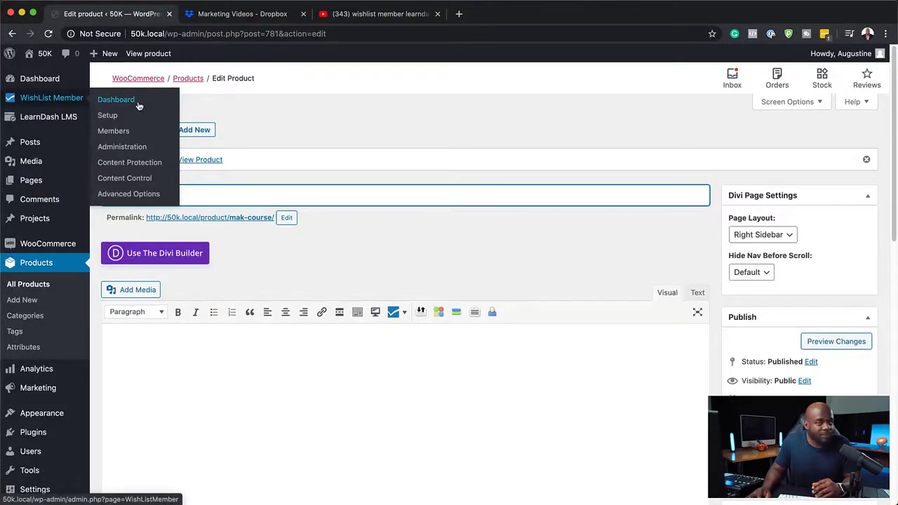
left_click(117, 117)
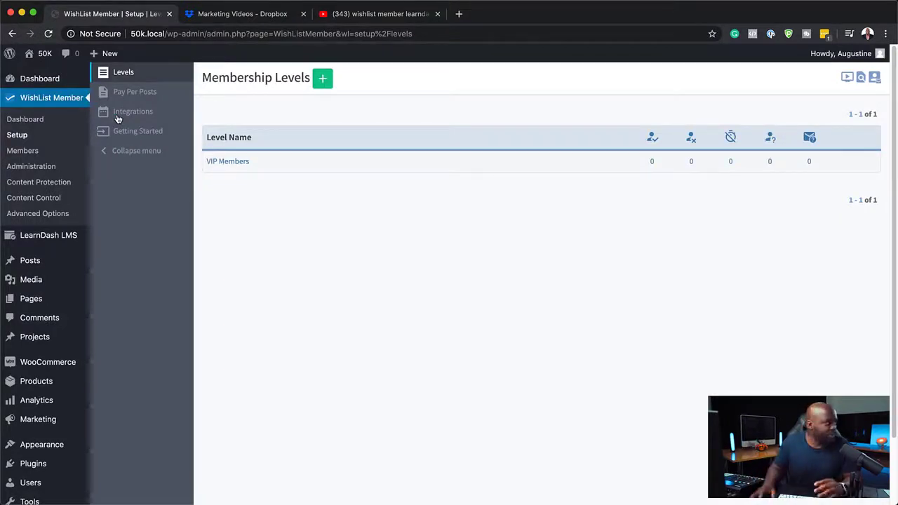
left_click(323, 82)
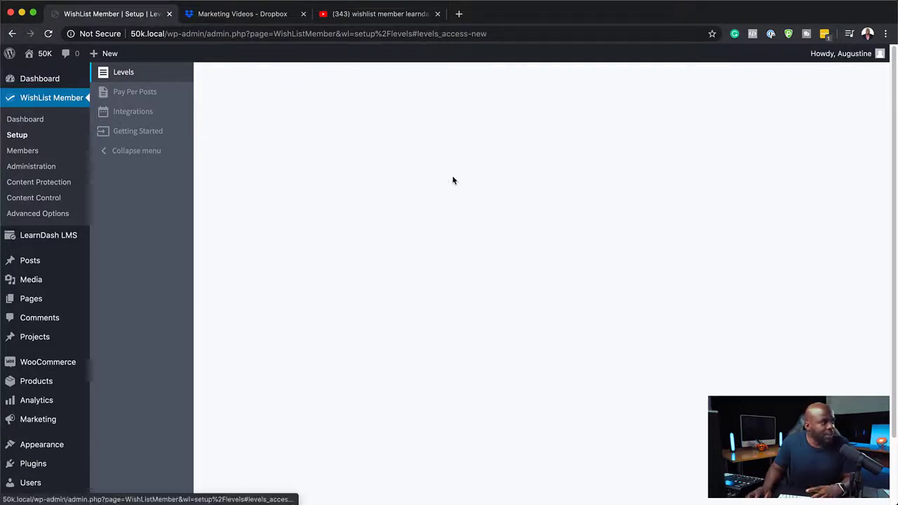
left_click(357, 85)
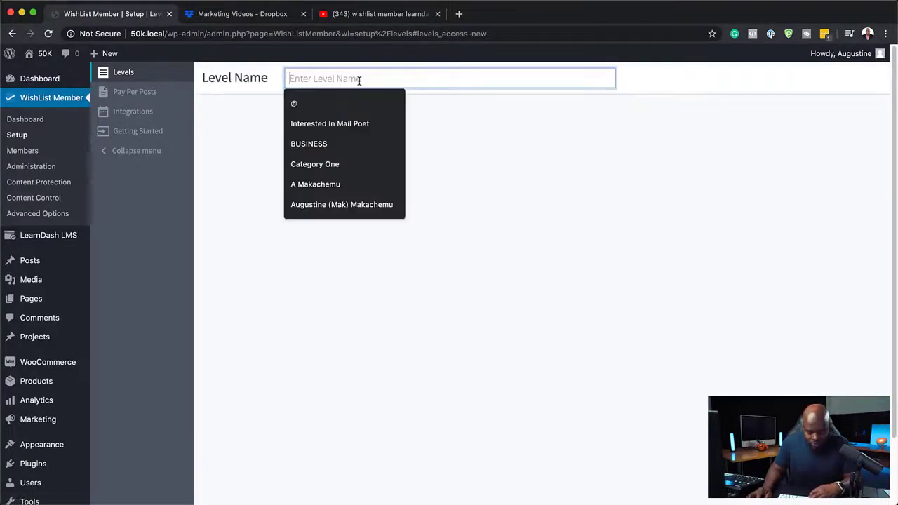
type("Mak Course")
left_click(648, 79)
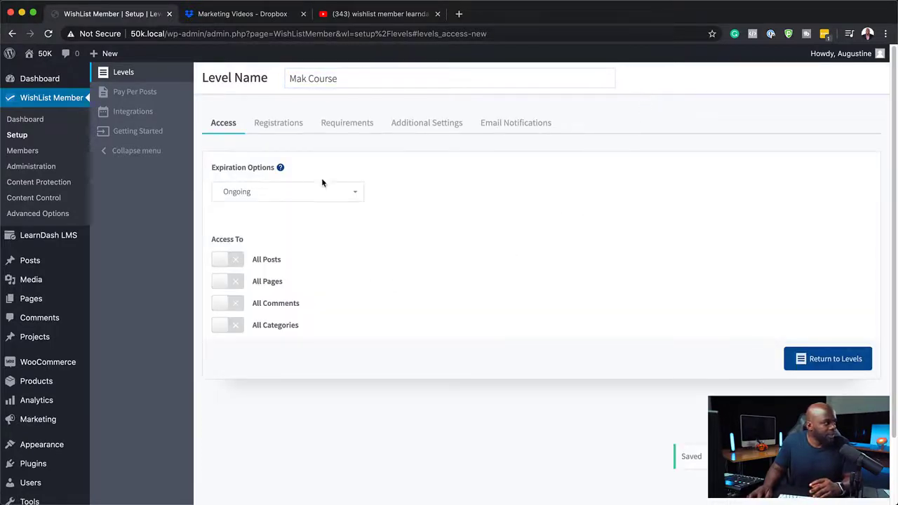
left_click(291, 124)
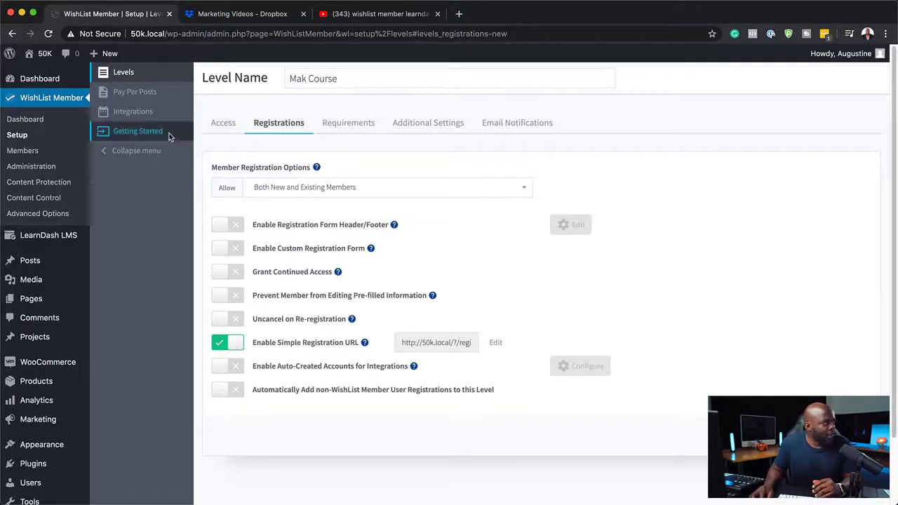
Look through the payment and email provider integrations of WishList Member, and activate the LearnDash integration.
left_click(144, 116)
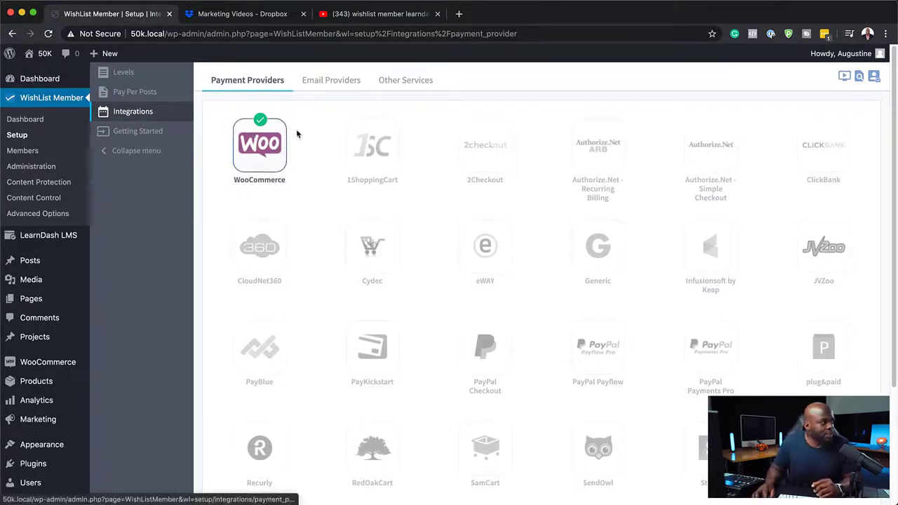
left_click(330, 81)
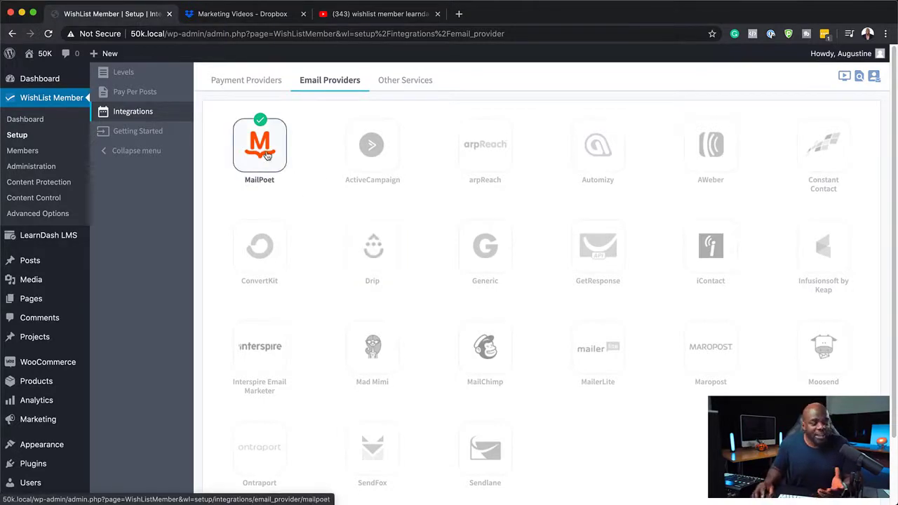
left_click(419, 87)
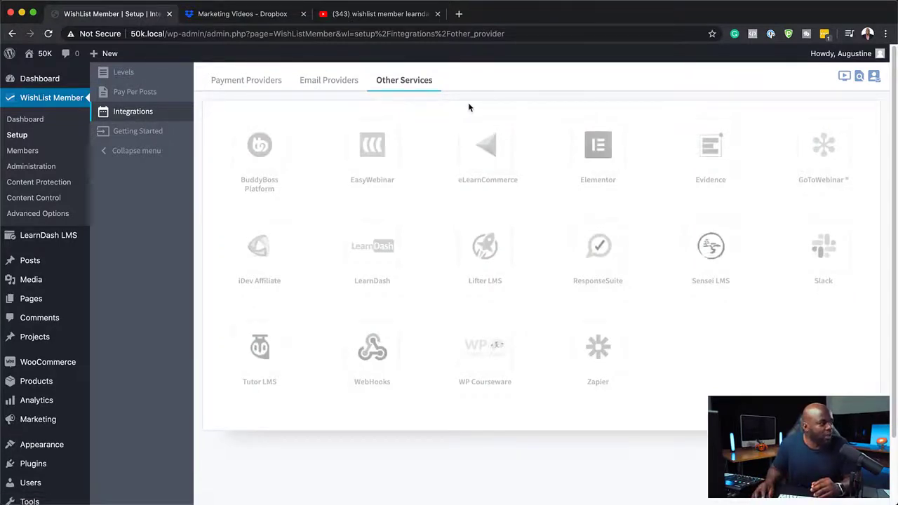
left_click(371, 264)
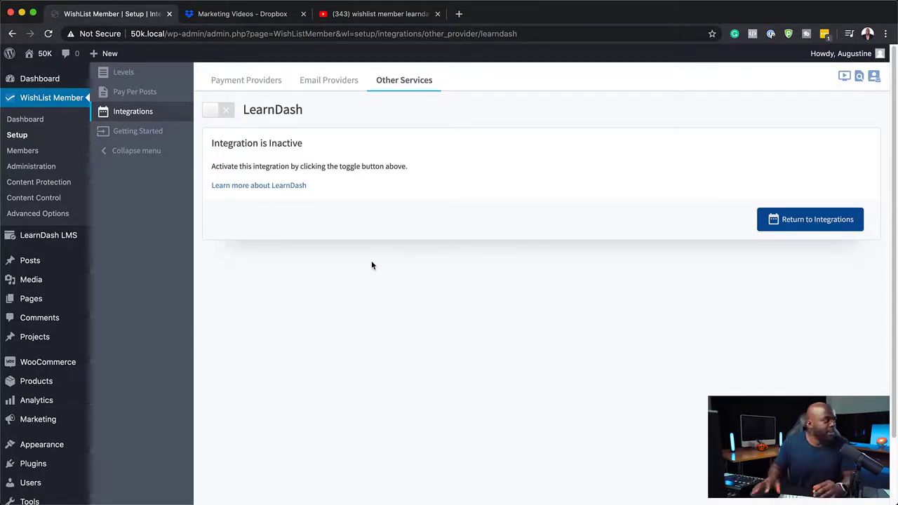
left_click(230, 115)
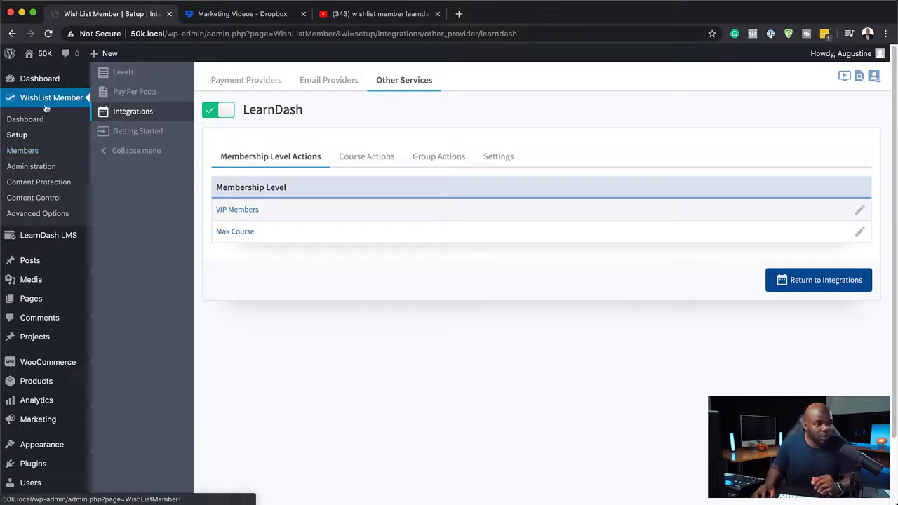
Set the Mak Course level's LearnDash actions to enroll added members in My Course and Marketing With Mak.
left_click(860, 234)
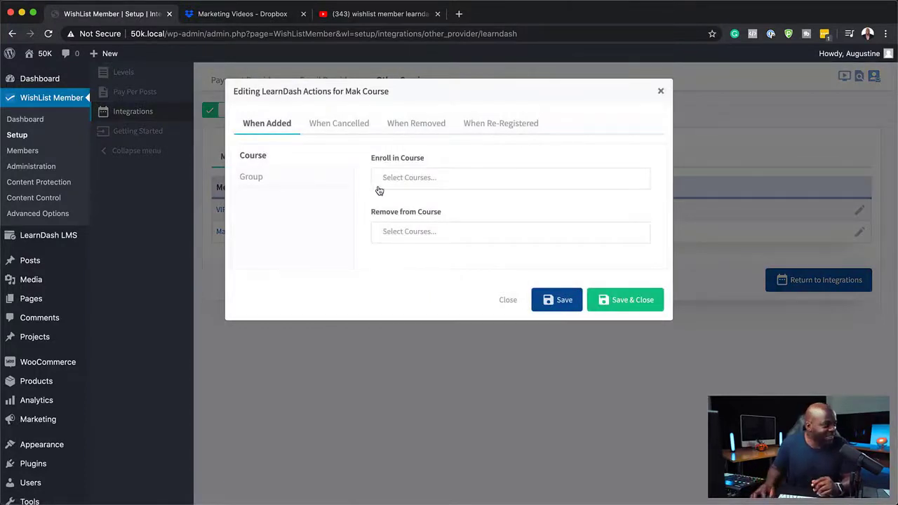
left_click(410, 178)
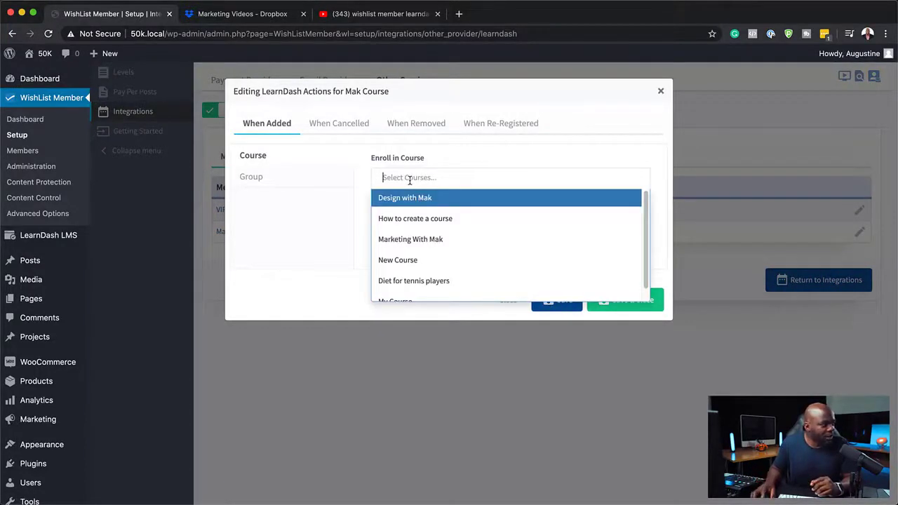
scroll(500, 248, "down", 1)
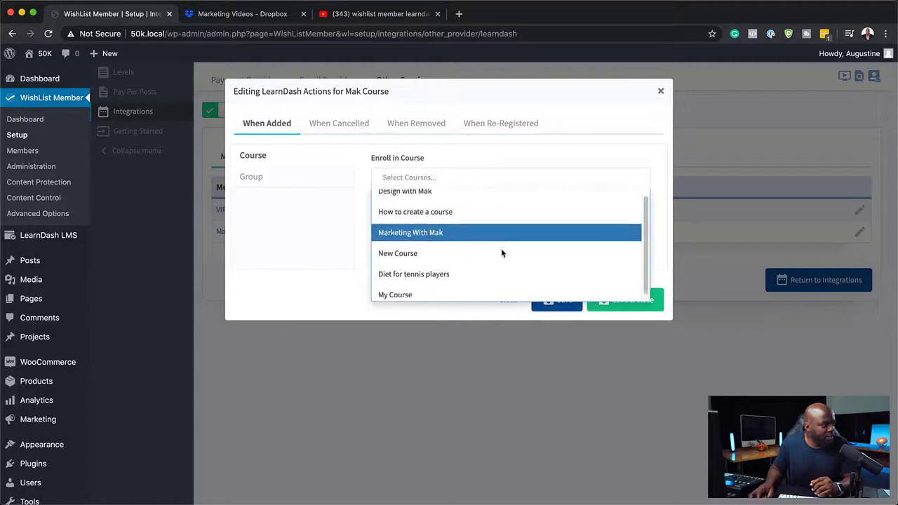
left_click(461, 294)
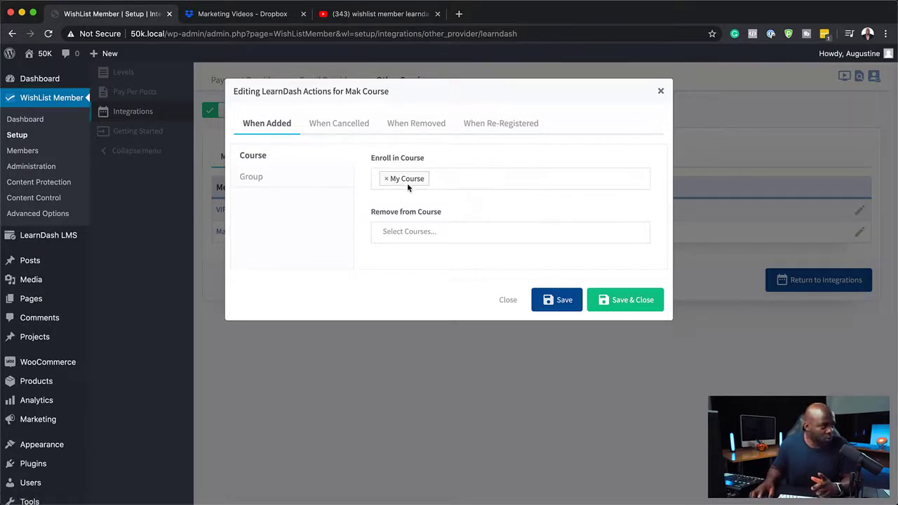
left_click(442, 176)
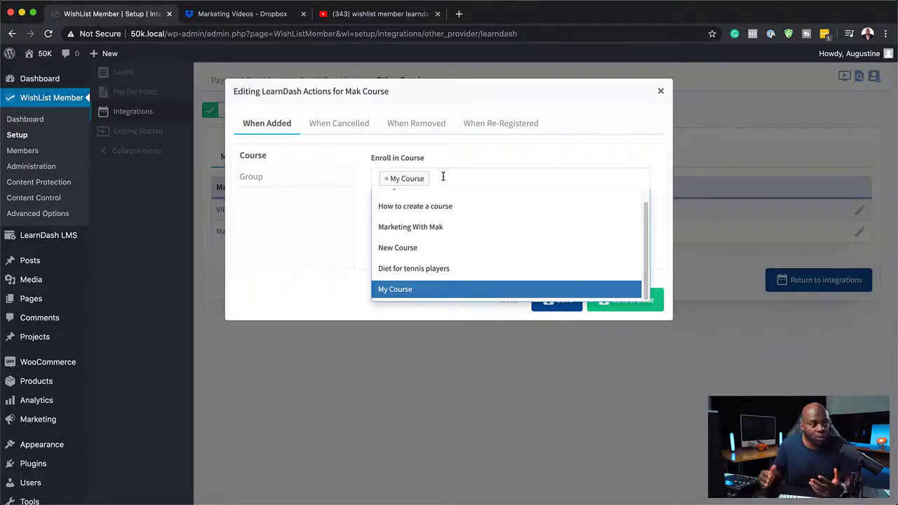
left_click(438, 228)
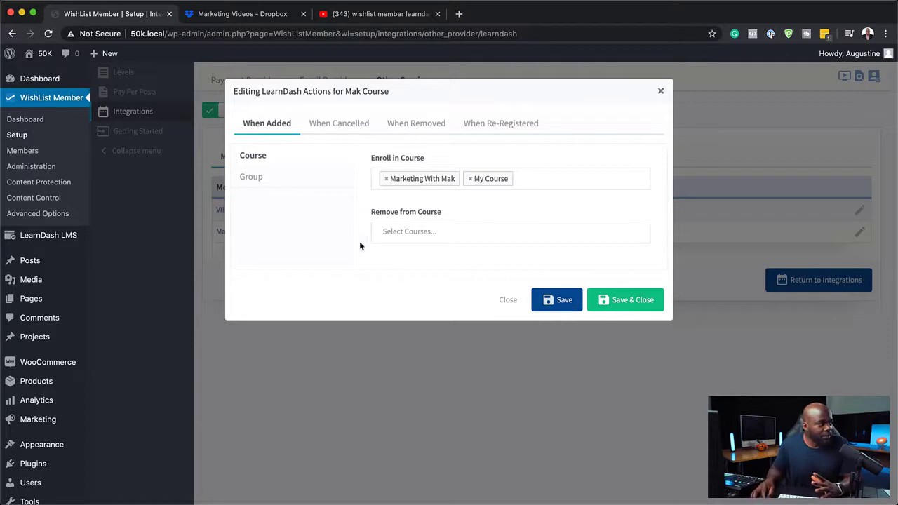
Examine the course removal choices for added members and the enrollment options for cancelled, removed and re-registered members.
left_click(397, 233)
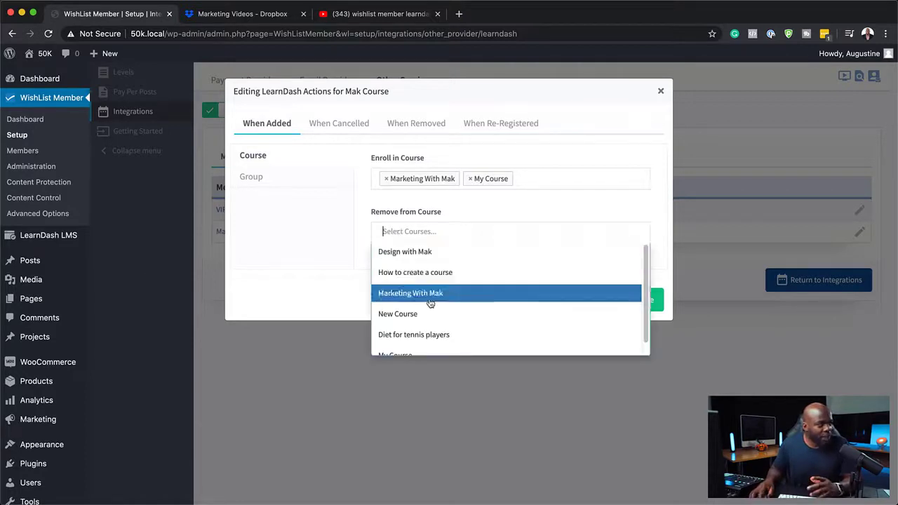
scroll(475, 331, "down", 1)
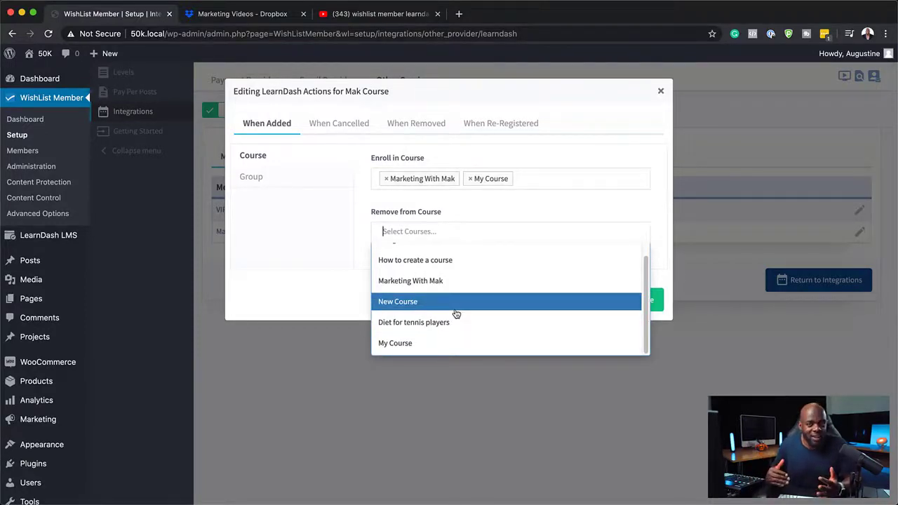
left_click(642, 203)
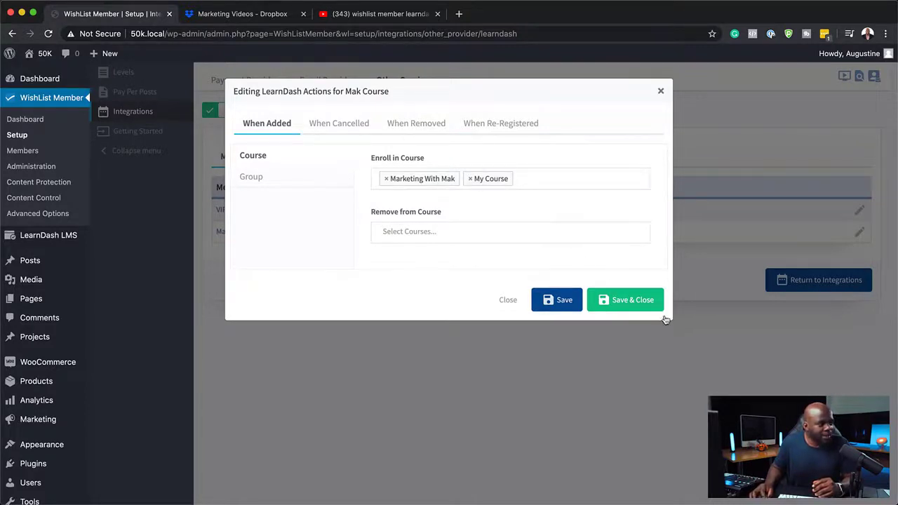
left_click(341, 125)
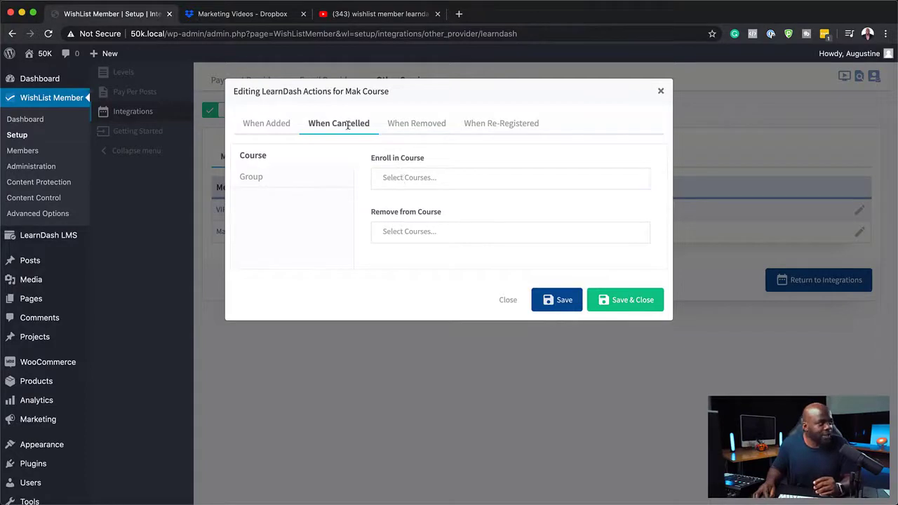
left_click(391, 180)
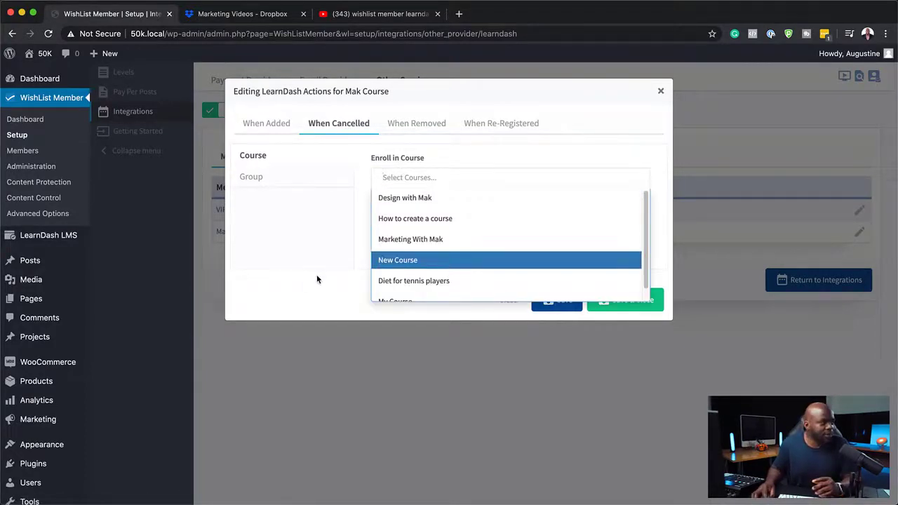
left_click(436, 126)
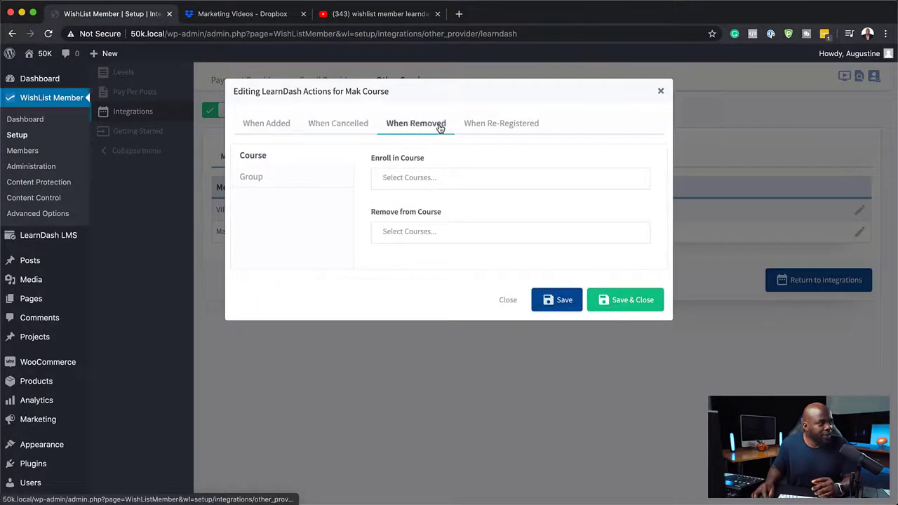
left_click(432, 178)
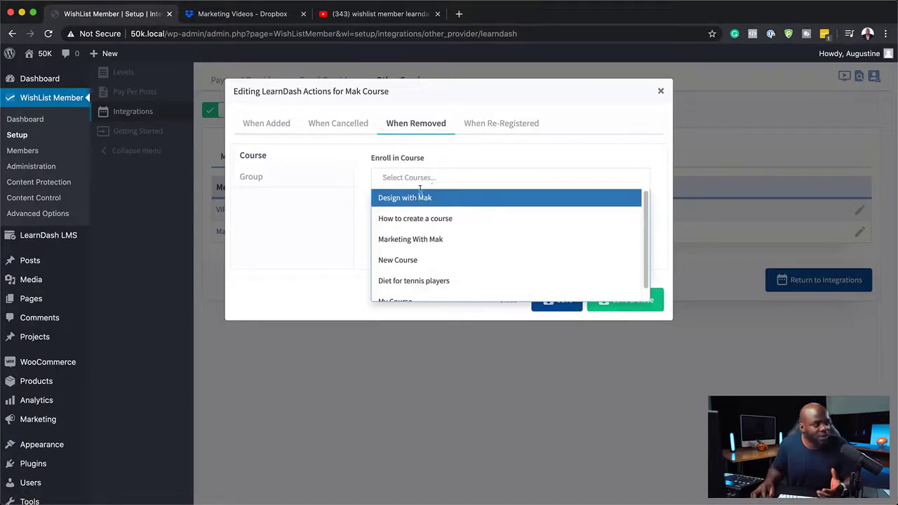
left_click(350, 294)
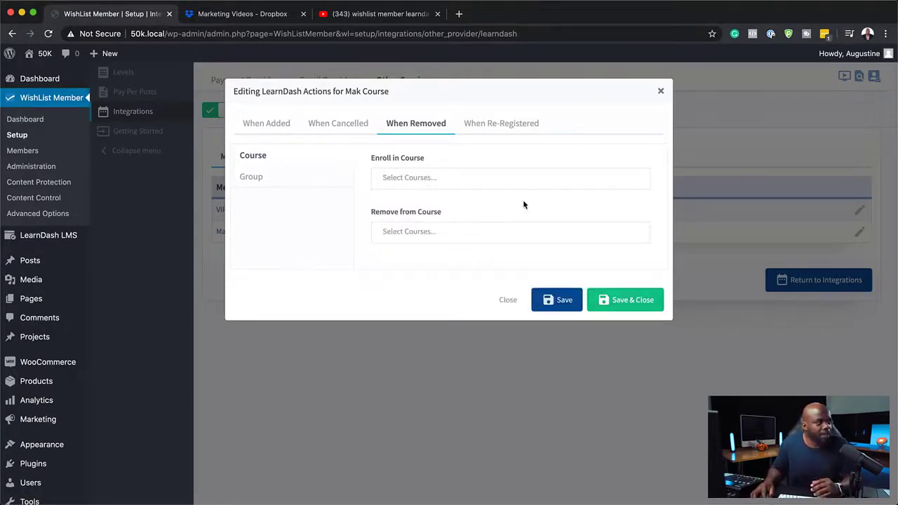
left_click(508, 130)
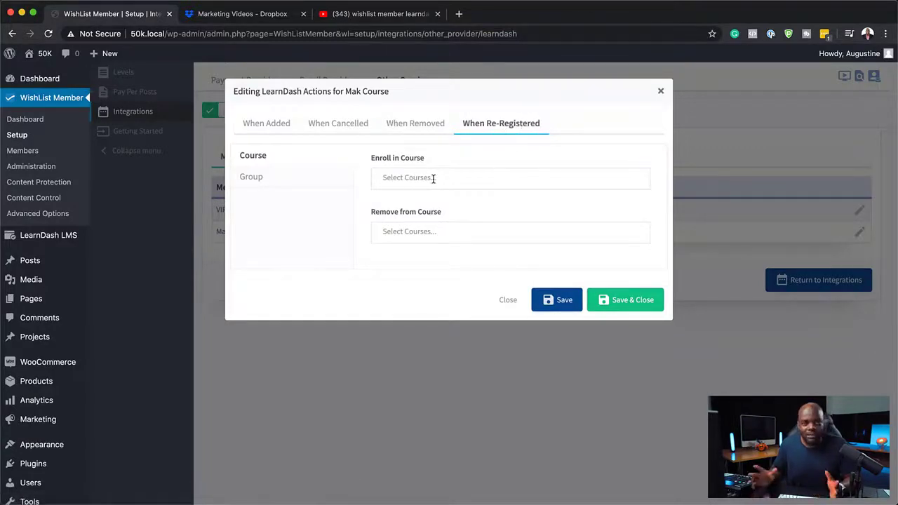
Return to the actions for added members and save the Mak Course level's LearnDash settings.
left_click(276, 124)
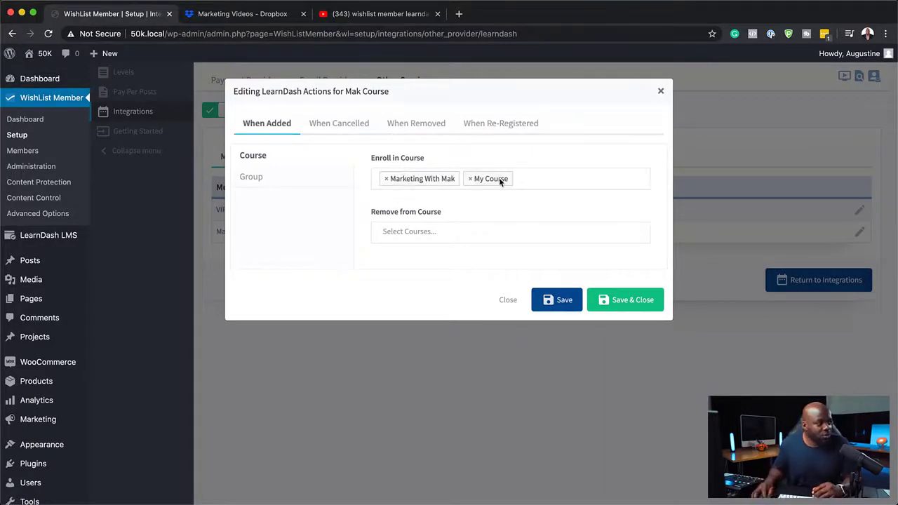
left_click(623, 302)
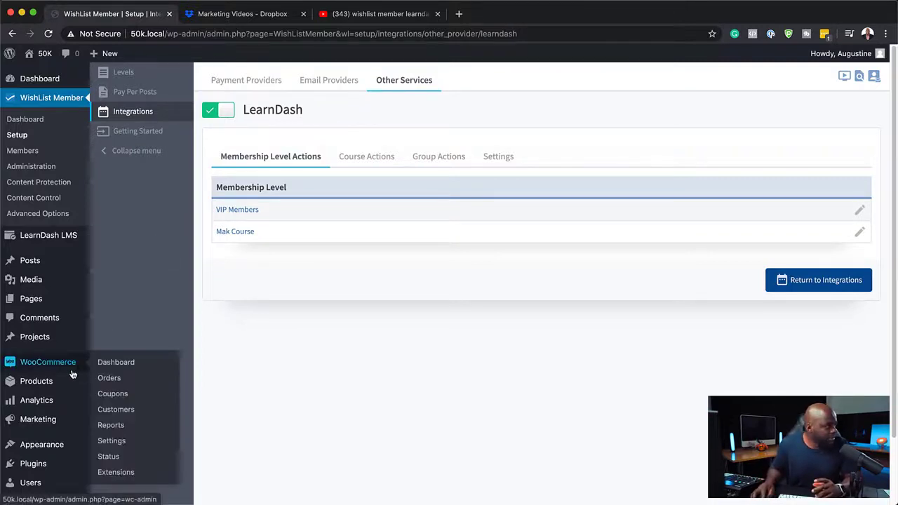
Assign the Mak Course membership level to the Mak Course product in its WishList Member settings and update the product.
mouse_move(57, 384)
left_click(101, 388)
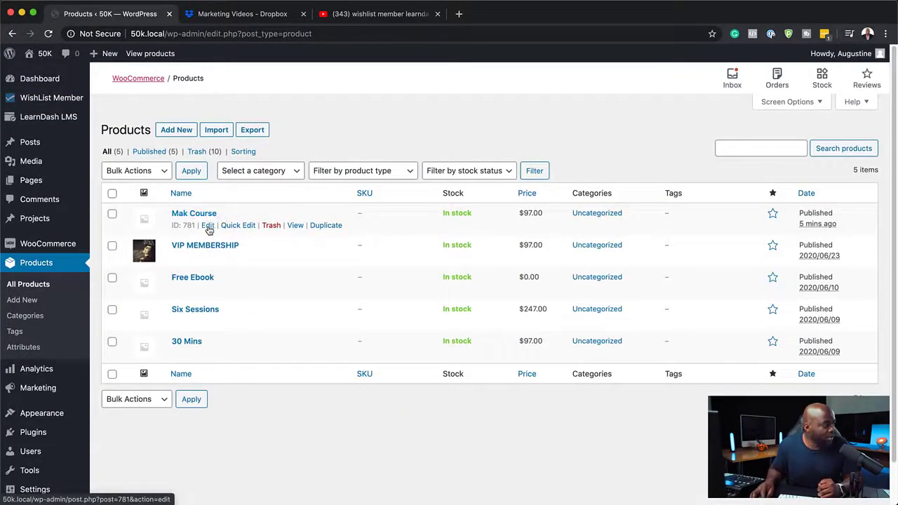
left_click(209, 229)
scroll(404, 373, "down", 5)
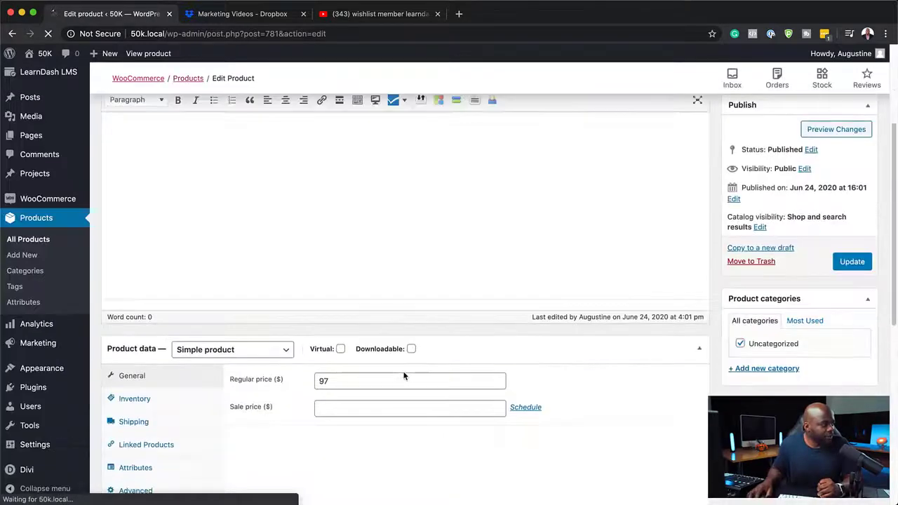
scroll(403, 373, "down", 3)
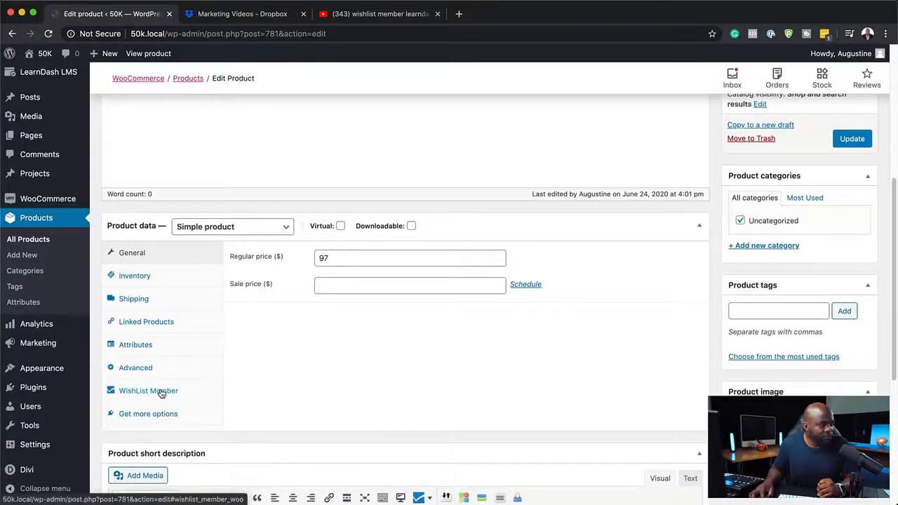
left_click(160, 392)
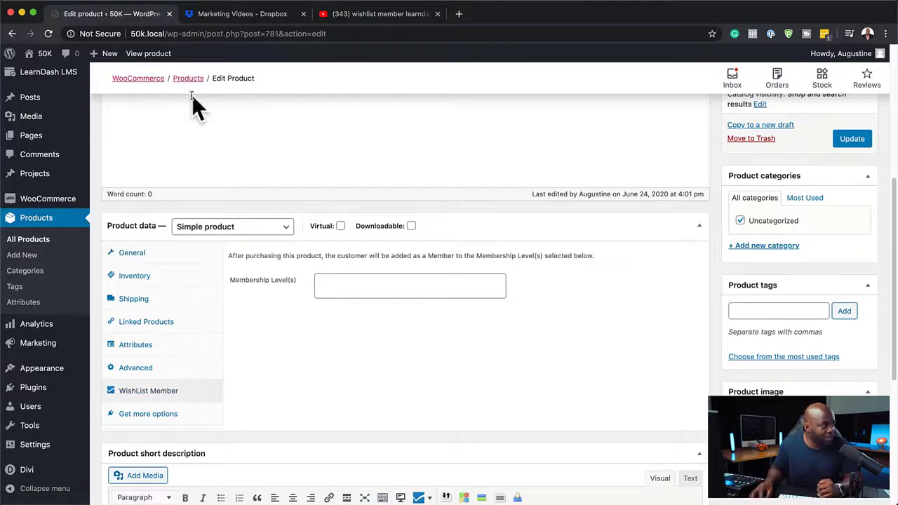
left_click(357, 281)
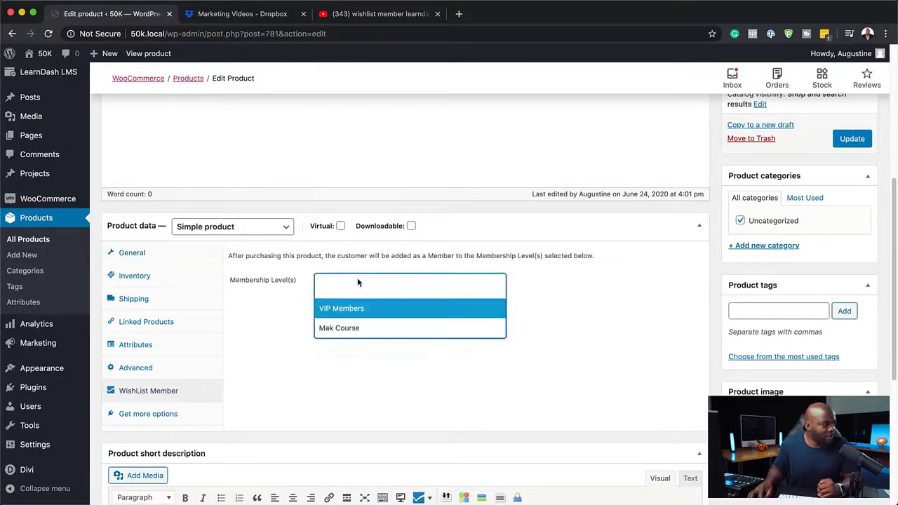
left_click(375, 331)
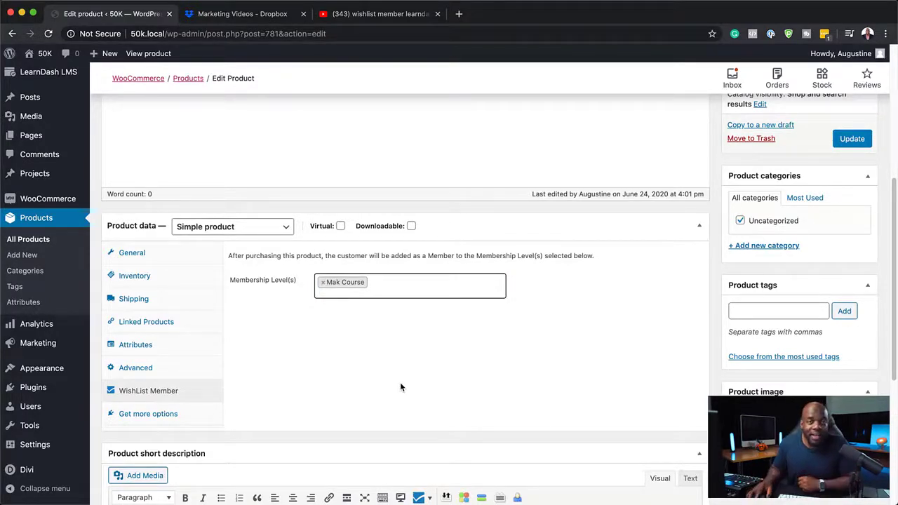
left_click(857, 139)
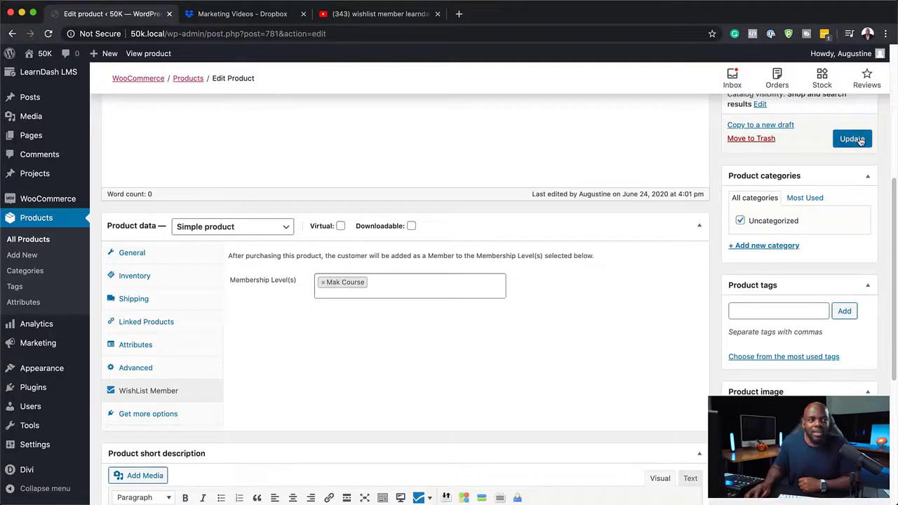